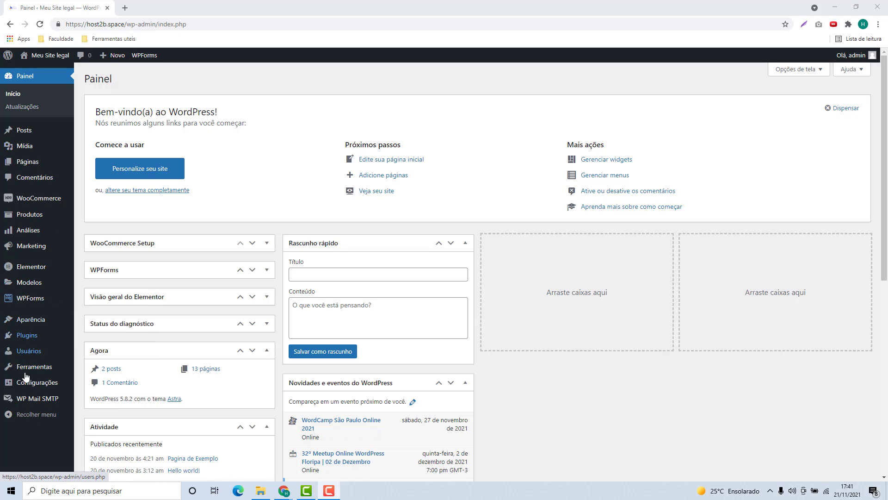
Step: Open the site's page for adding new plugins from the installed plugins list
left_click(26, 340)
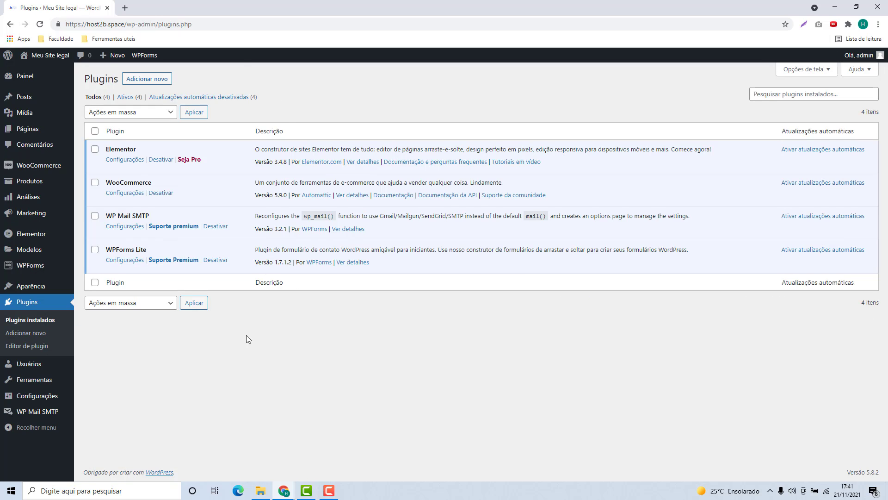
left_click(141, 82)
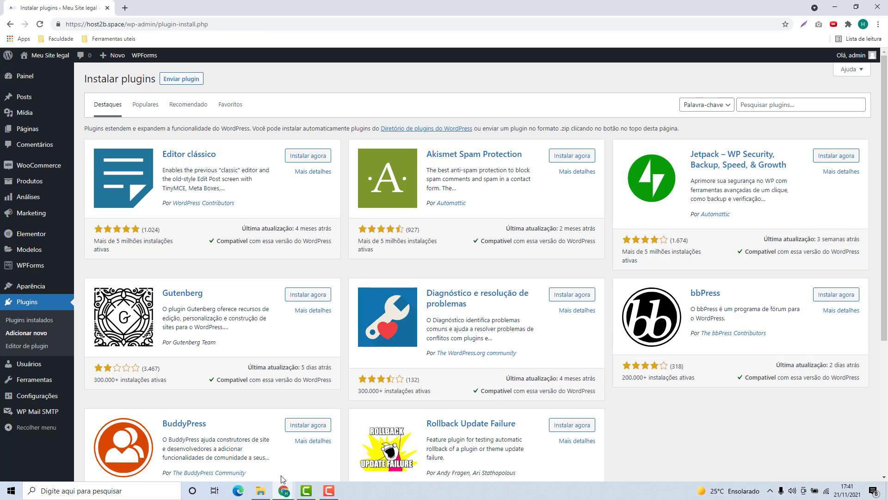
Step: Switch to File Explorer and examine the elementor-pro archive in the Área de Trabalho folder
left_click(261, 490)
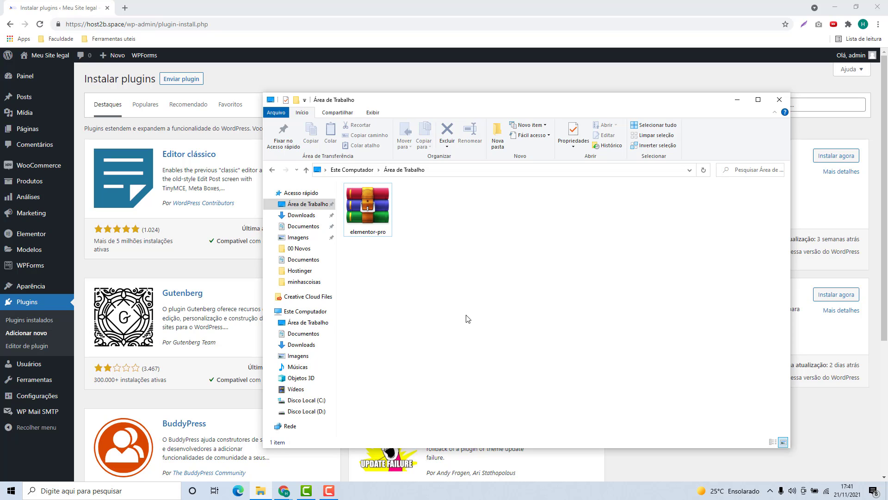
left_click_drag(466, 316, 373, 233)
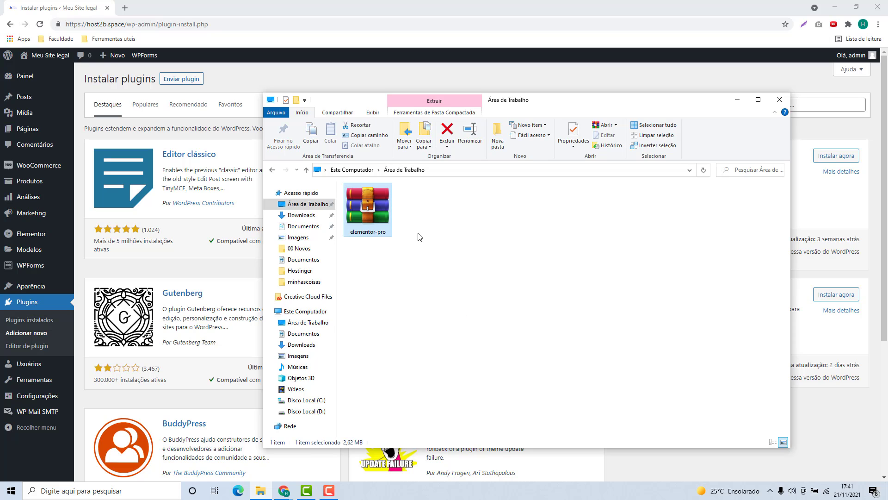
left_click(419, 236)
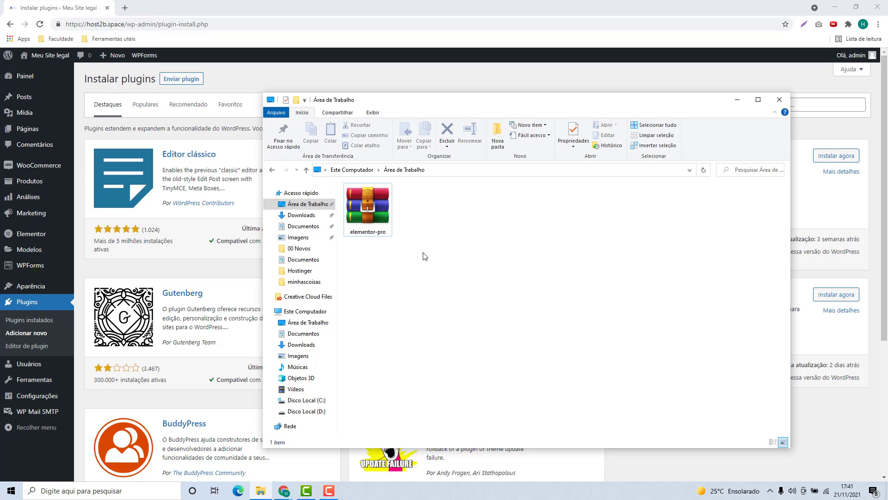
left_click_drag(424, 254, 344, 230)
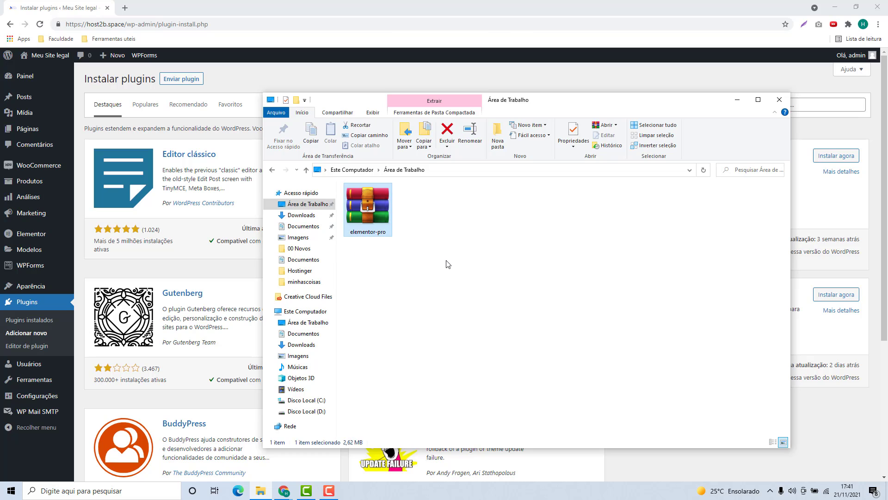
left_click(446, 260)
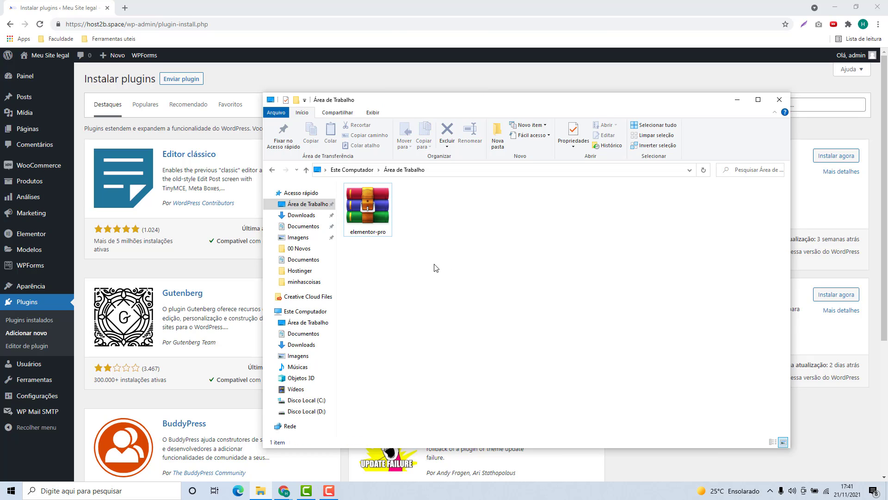
left_click_drag(435, 267, 388, 218)
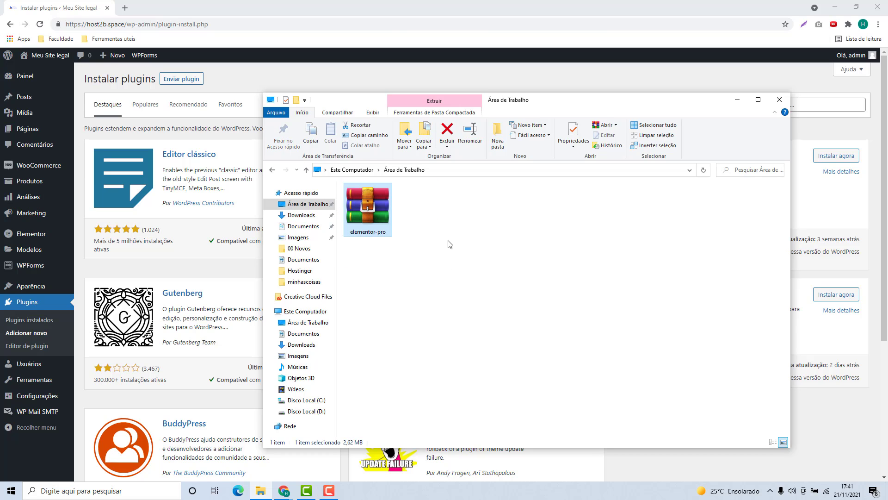
left_click_drag(444, 246, 409, 254)
left_click(409, 254)
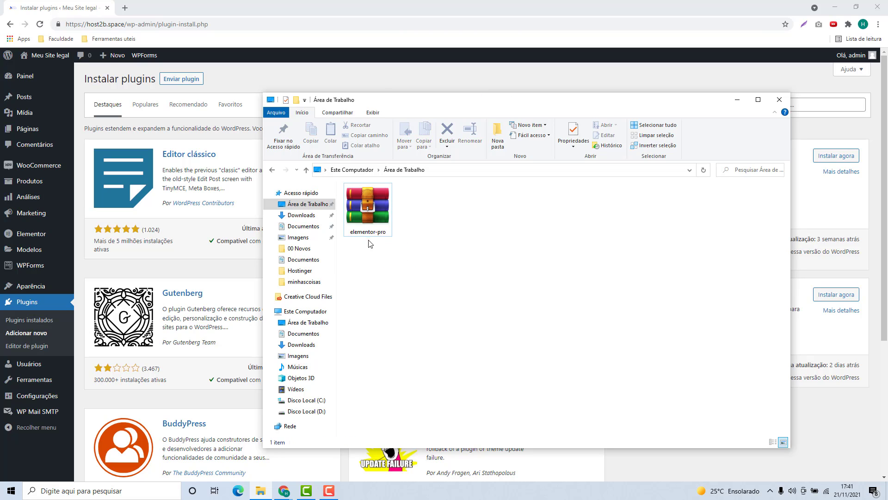
left_click_drag(416, 241, 380, 227)
left_click(413, 263)
Step: Return to Chrome and search the WordPress plugin directory for elementor
left_click(255, 271)
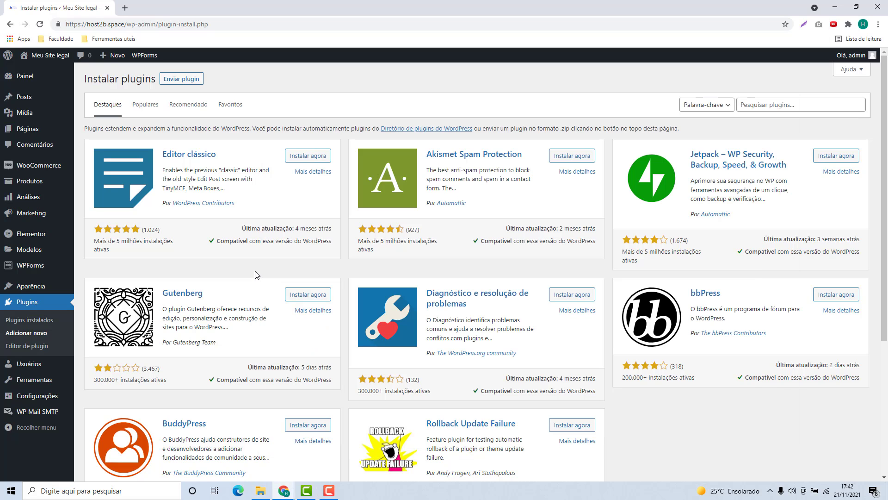
left_click(801, 105)
type("elementor")
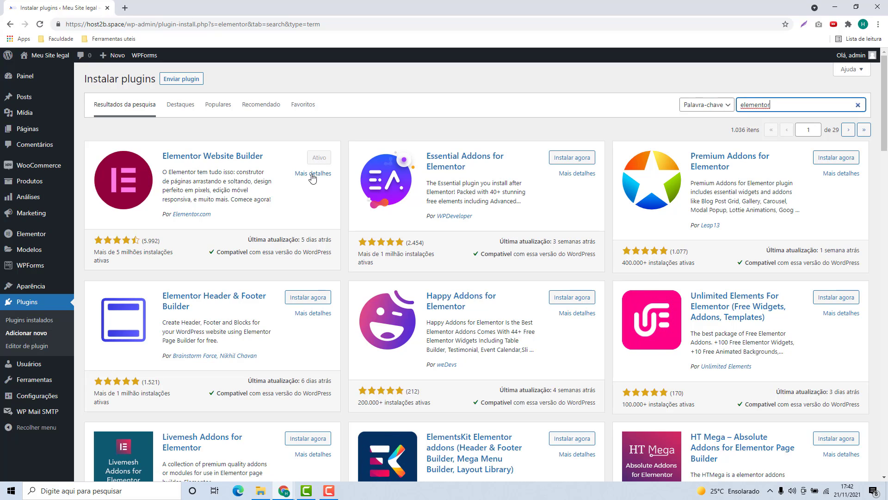
Step: Upload elementor-pro.zip from the Área de Trabalho folder as a plugin, then install and activate it
left_click(180, 80)
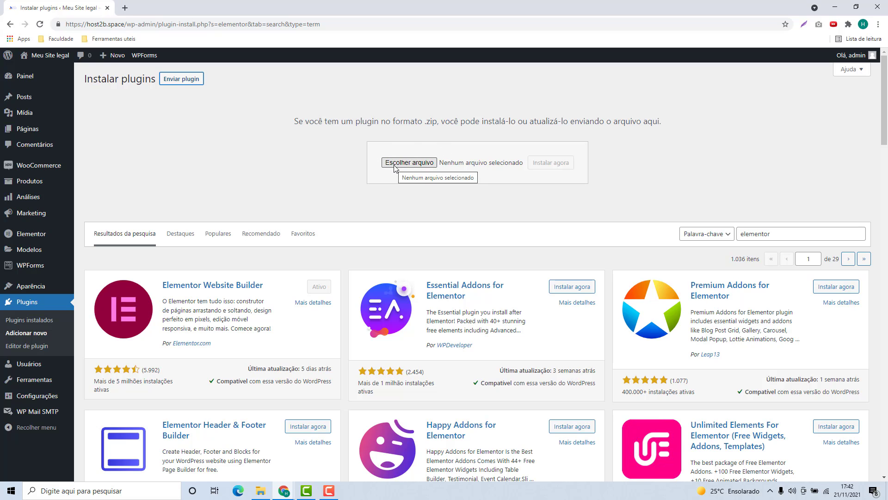
left_click(405, 165)
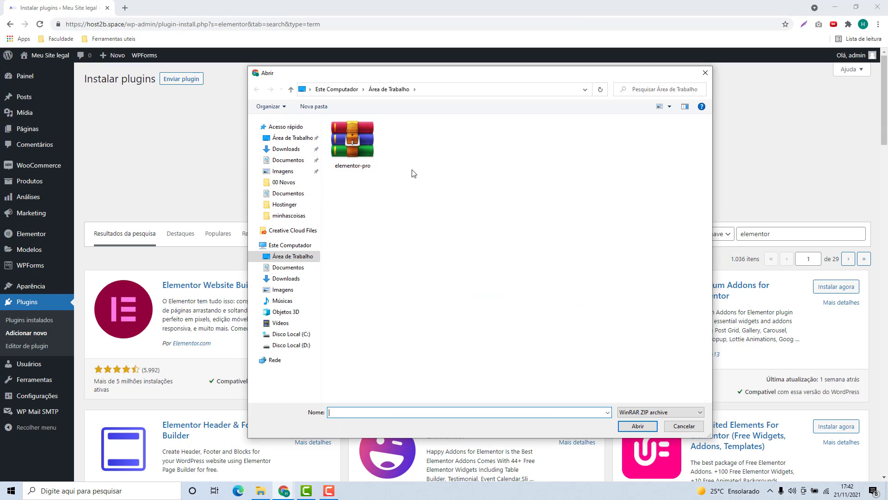
left_click(373, 138)
left_click(639, 425)
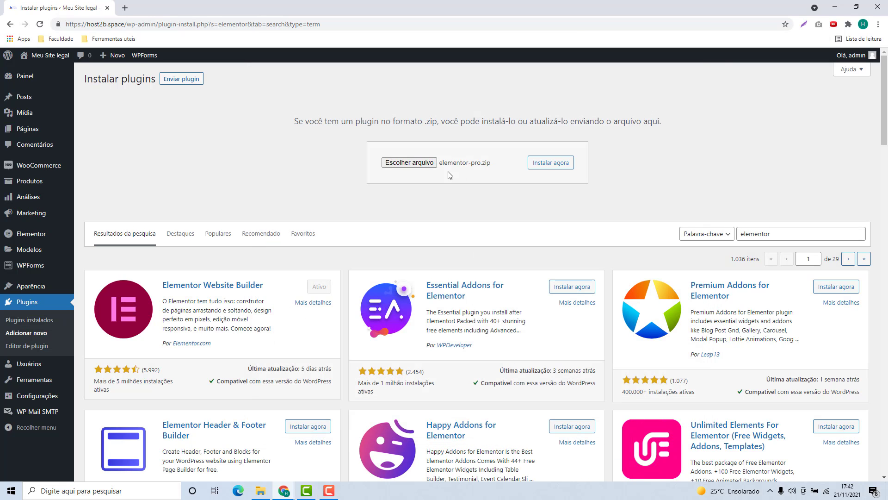
left_click(556, 164)
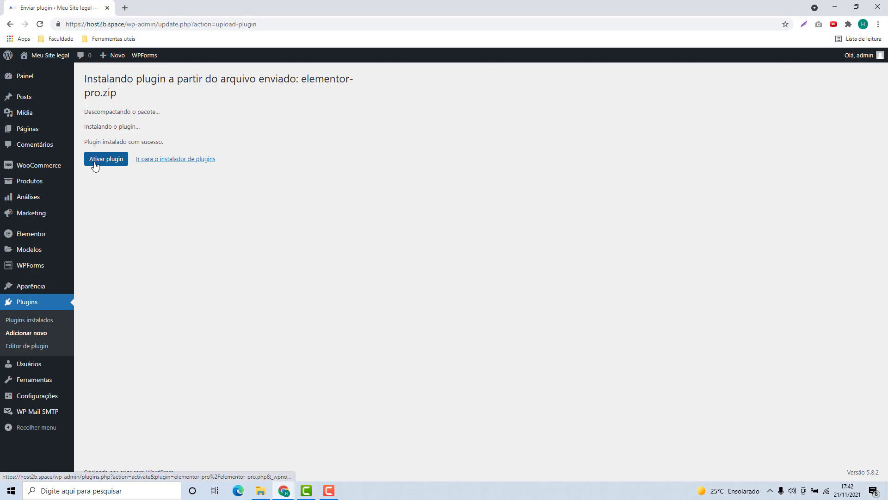
left_click(111, 161)
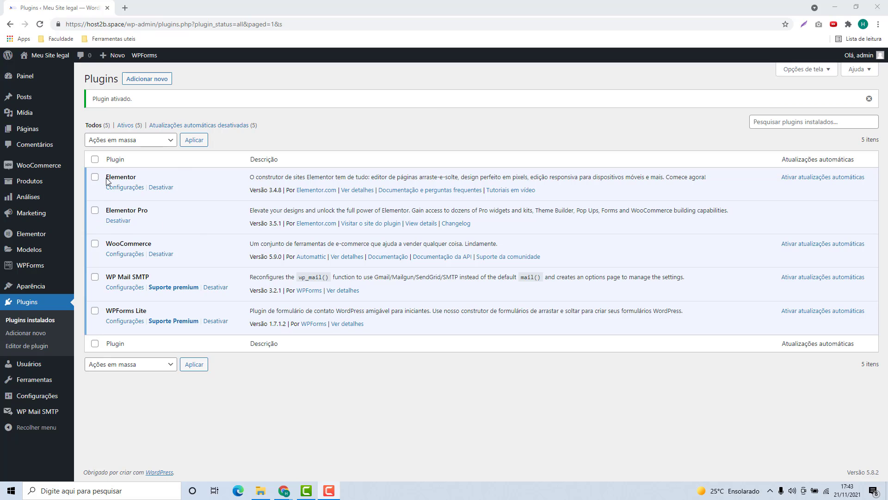
left_click_drag(106, 179, 138, 179)
left_click_drag(107, 211, 163, 218)
left_click(158, 214)
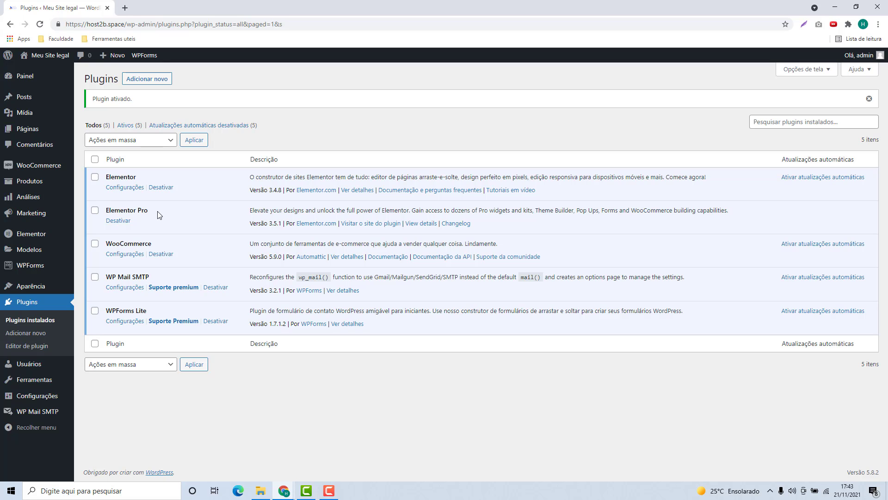
Step: Create a new page titled Exemplo and open it for editing with Elementor
mouse_move(31, 132)
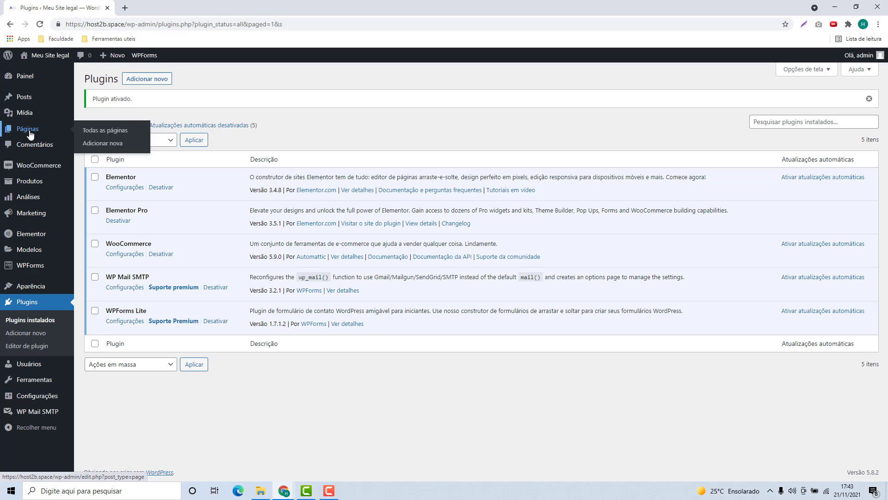
left_click(103, 143)
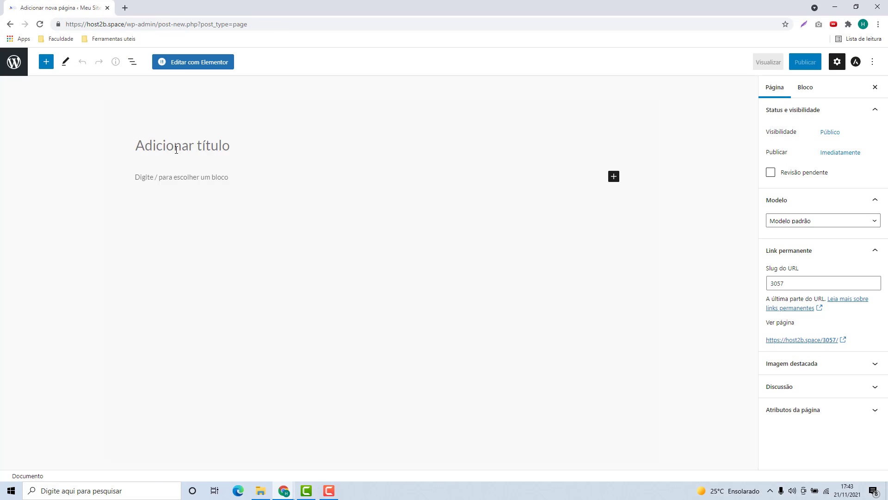
type("e")
key("BackSpace")
type("Exem")
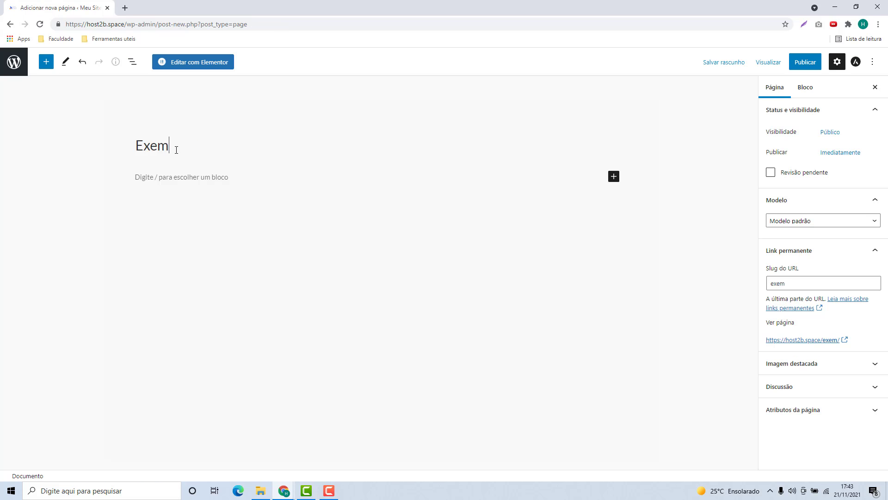
type("plo")
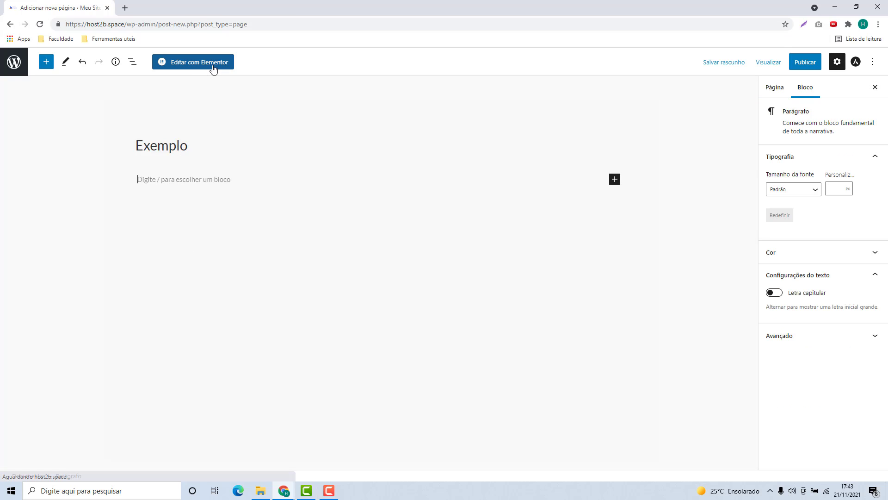
left_click(206, 68)
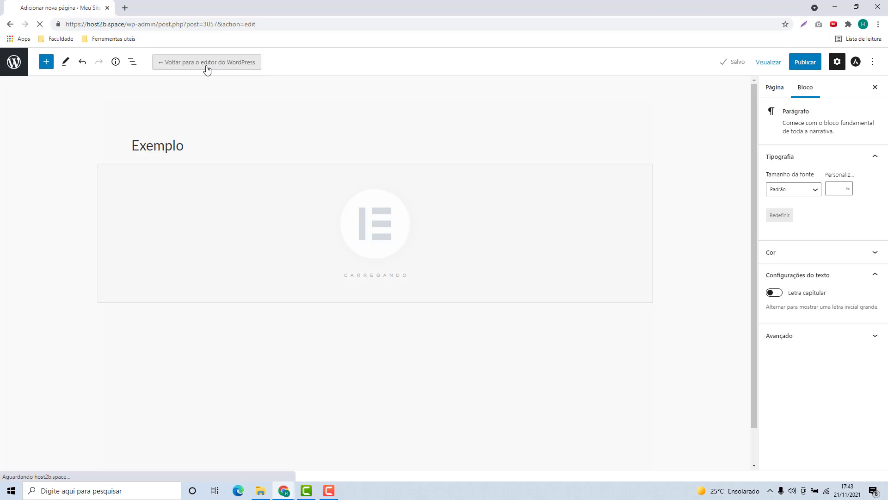
Step: Add a single-column section to the empty Exemplo page
scroll(81, 183, "down", 5)
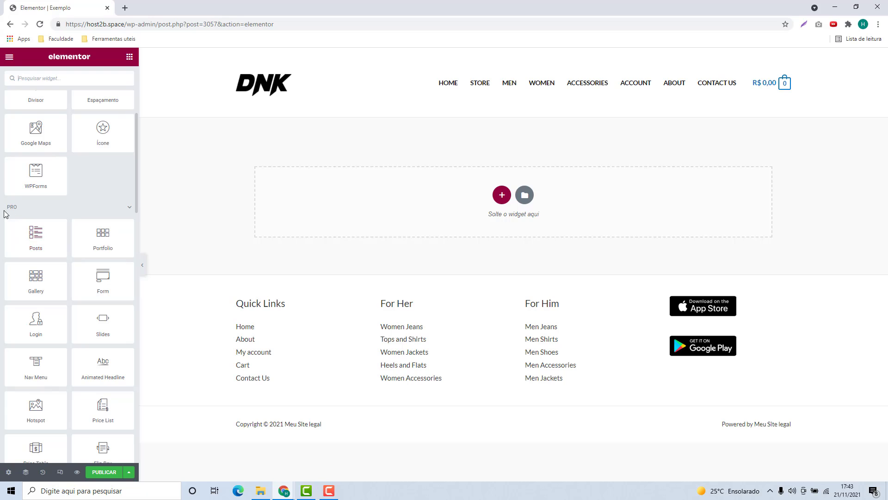
scroll(26, 229, "down", 1)
scroll(26, 229, "down", 4)
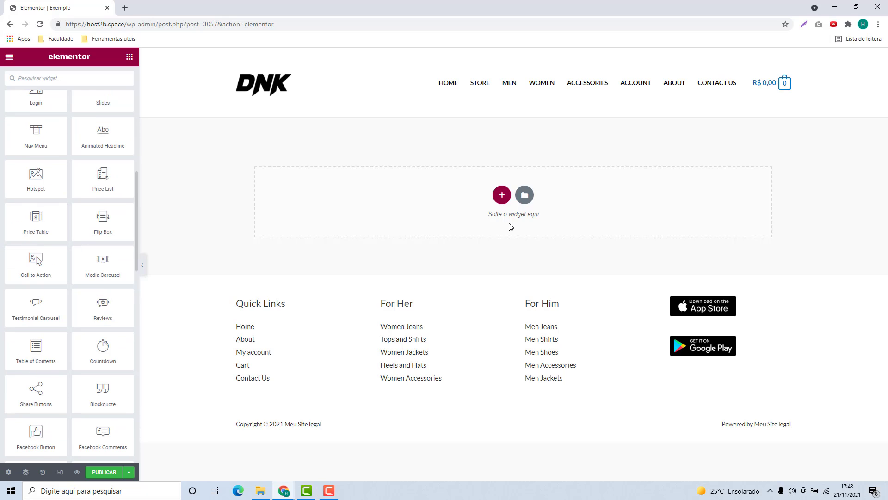
left_click(502, 195)
left_click(397, 214)
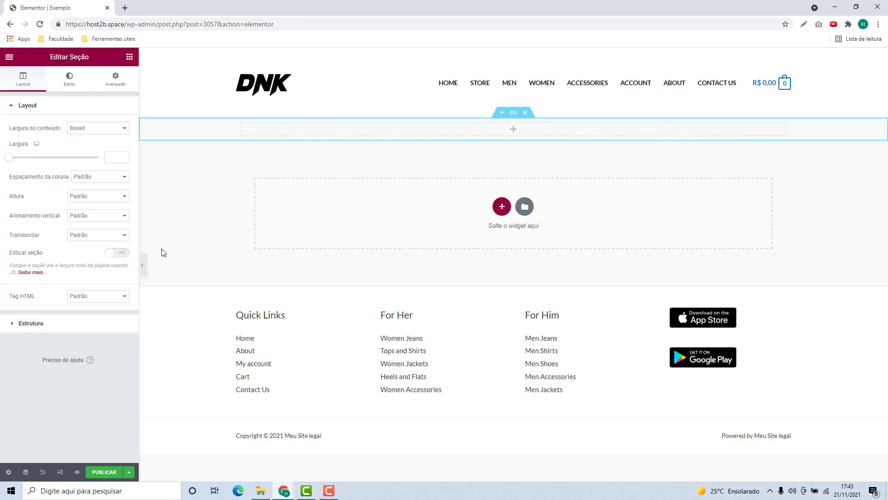
Step: Place the Posts widget inside the new section
left_click(129, 56)
scroll(92, 169, "down", 1)
scroll(92, 169, "down", 3)
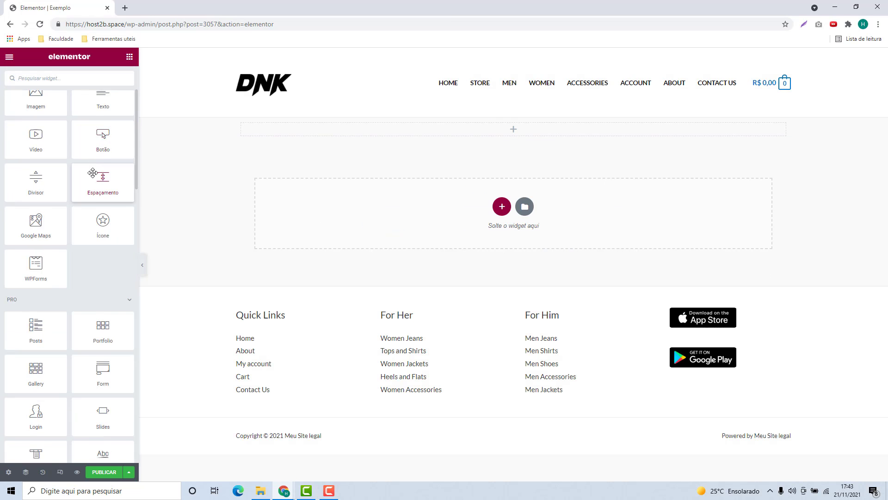
left_click_drag(44, 234, 444, 127)
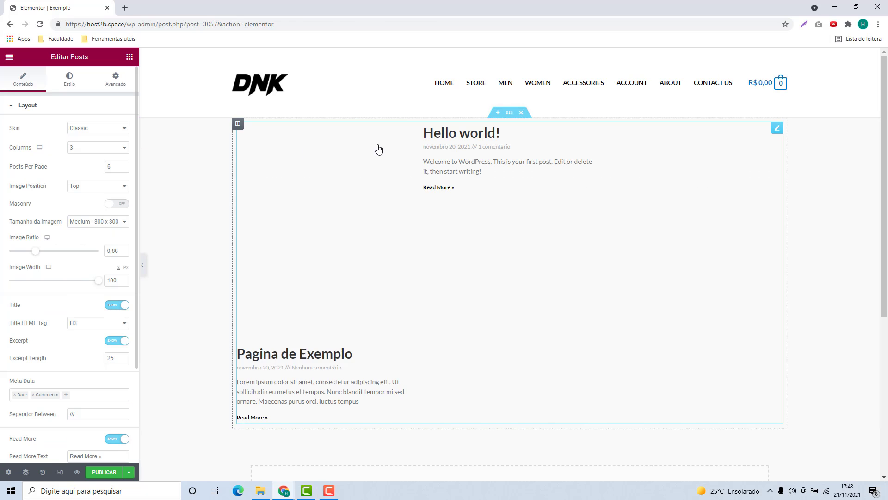
Step: Add the Animated Headline widget below the posts and the Video Playlist widget beneath it
left_click(130, 59)
scroll(72, 220, "down", 3)
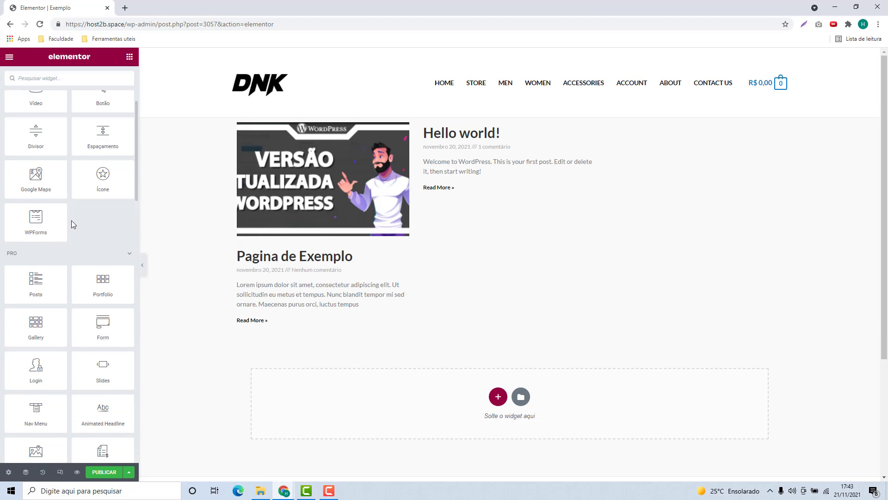
left_click_drag(71, 220, 386, 357)
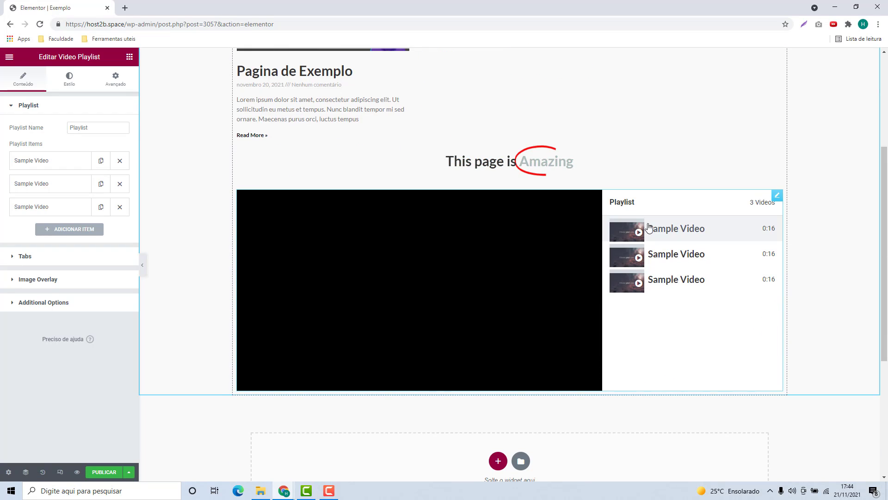
Step: Look over the remaining widgets and browse the Páginas templates in the Elementor library
left_click(129, 57)
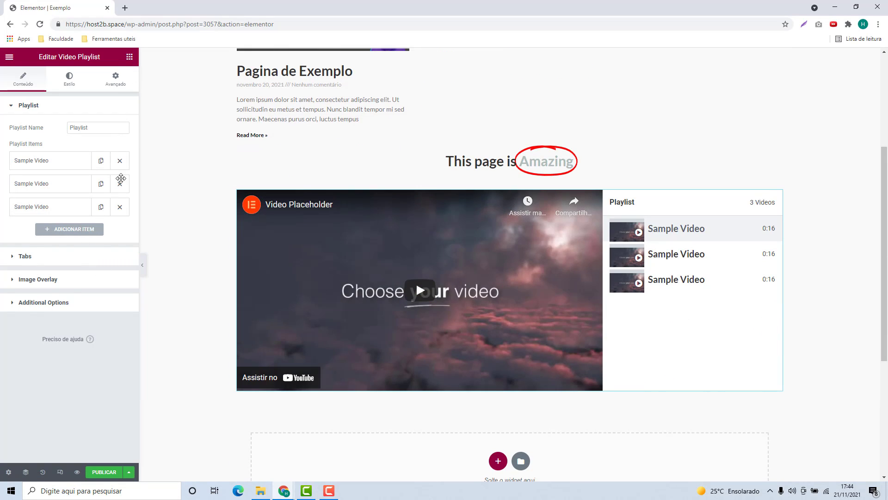
scroll(84, 263, "down", 2)
scroll(83, 264, "down", 10)
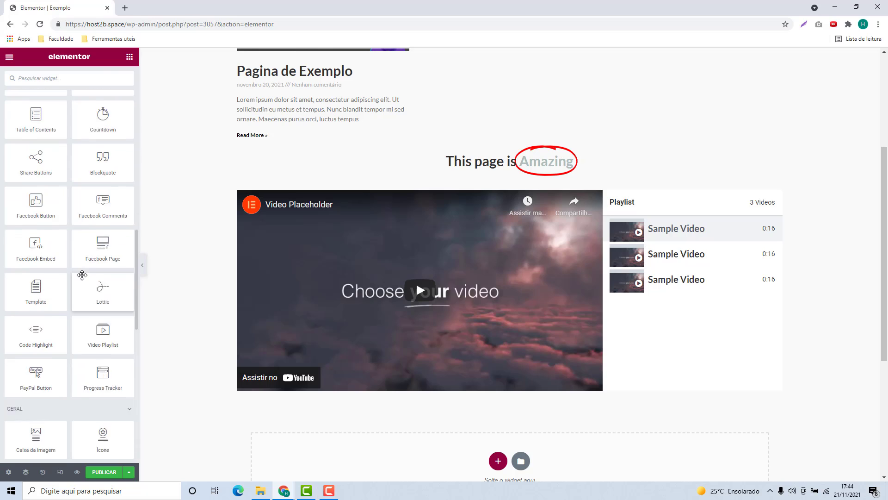
scroll(518, 416, "down", 1)
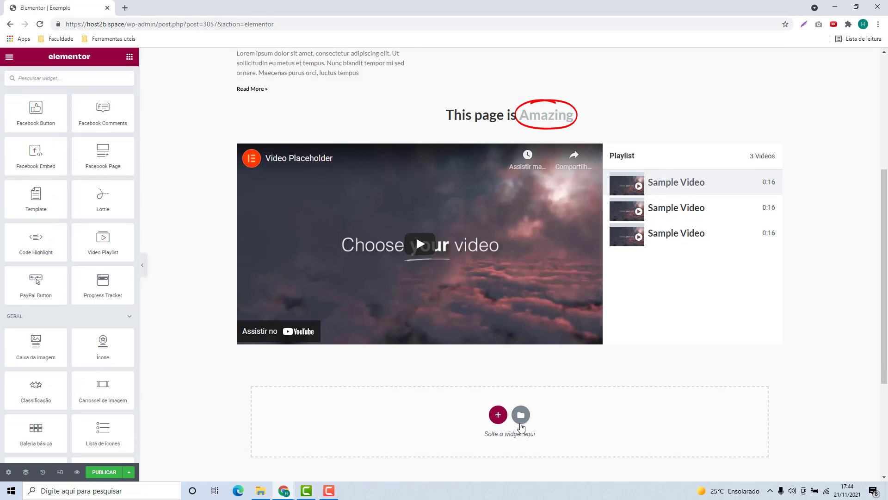
left_click(520, 415)
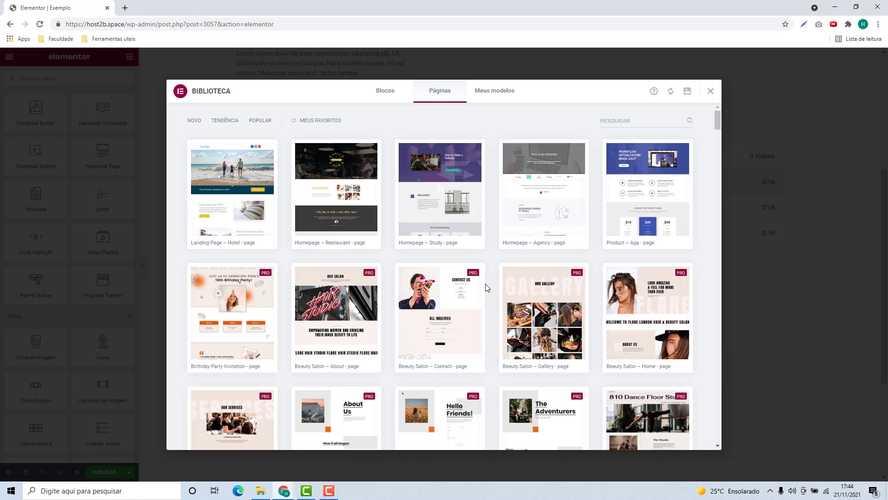
scroll(587, 268, "down", 3)
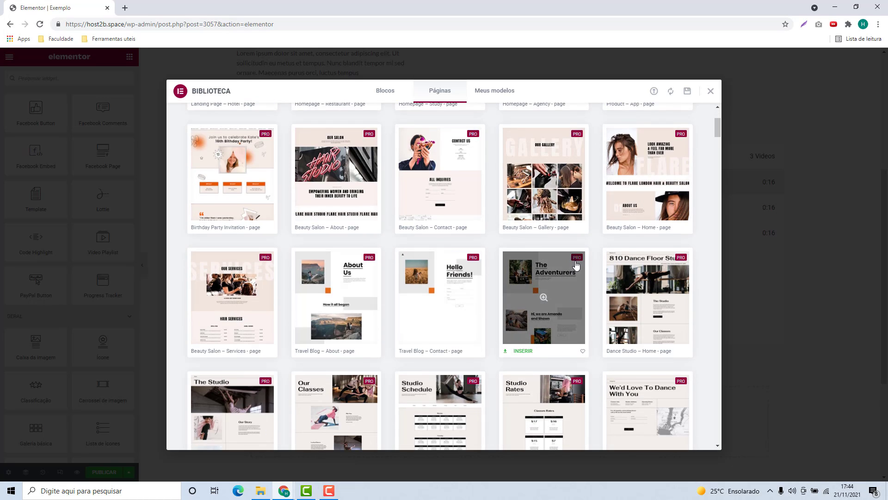
scroll(503, 262, "down", 9)
scroll(502, 262, "down", 4)
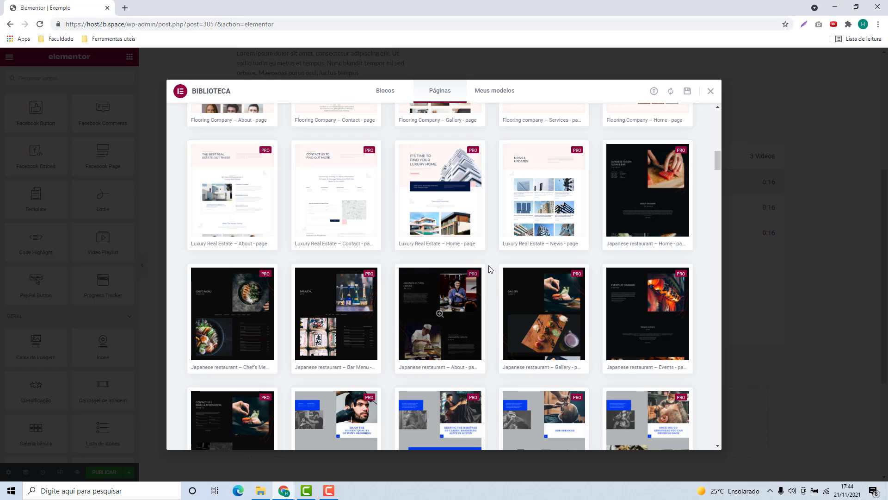
scroll(509, 313, "up", 10)
scroll(499, 313, "up", 5)
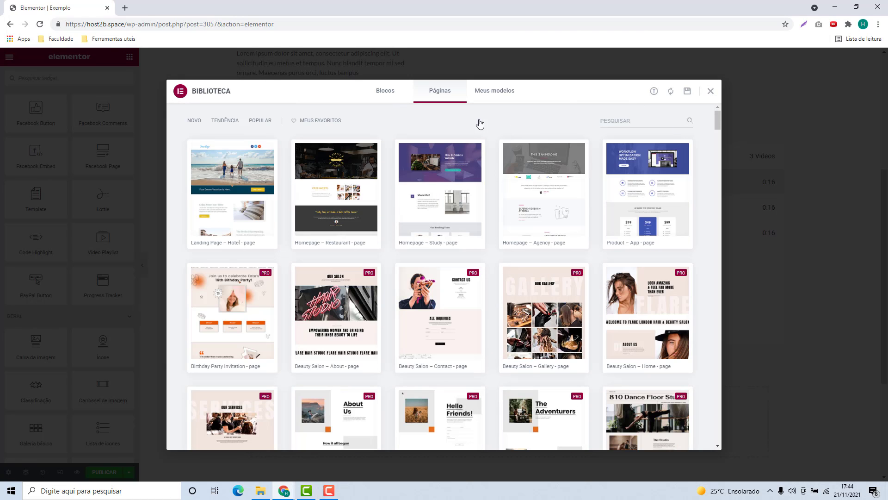
left_click(385, 90)
key("Escape")
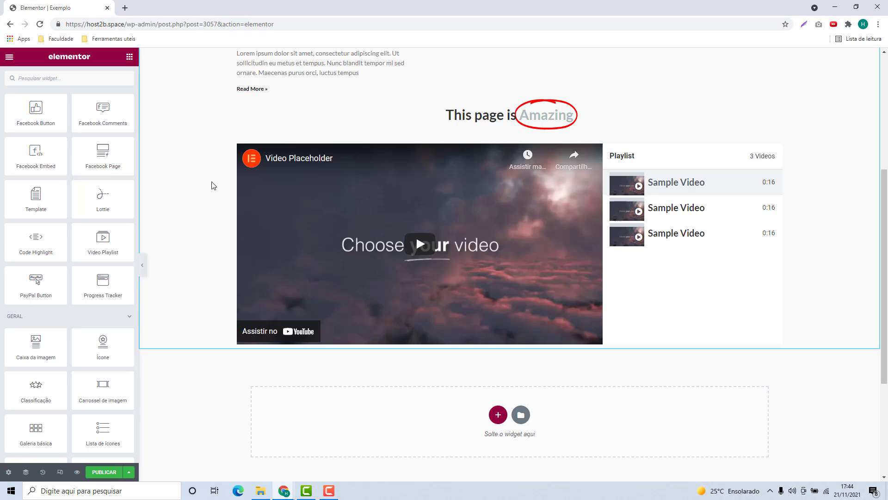